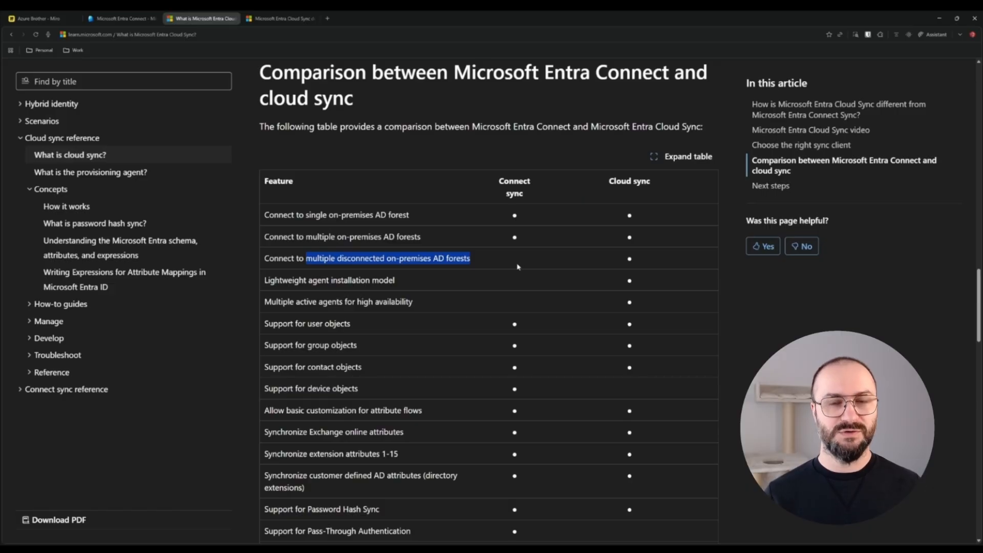
{"action": "left_click", "coordinate": [517, 261]}
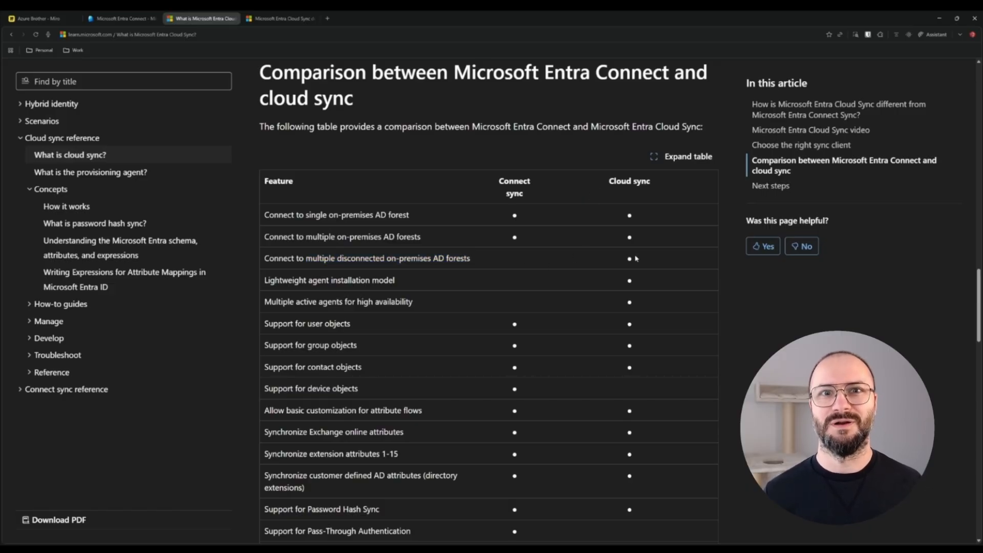
{"action": "left_click_drag", "start_coordinate": [630, 259], "coordinate": [618, 265]}
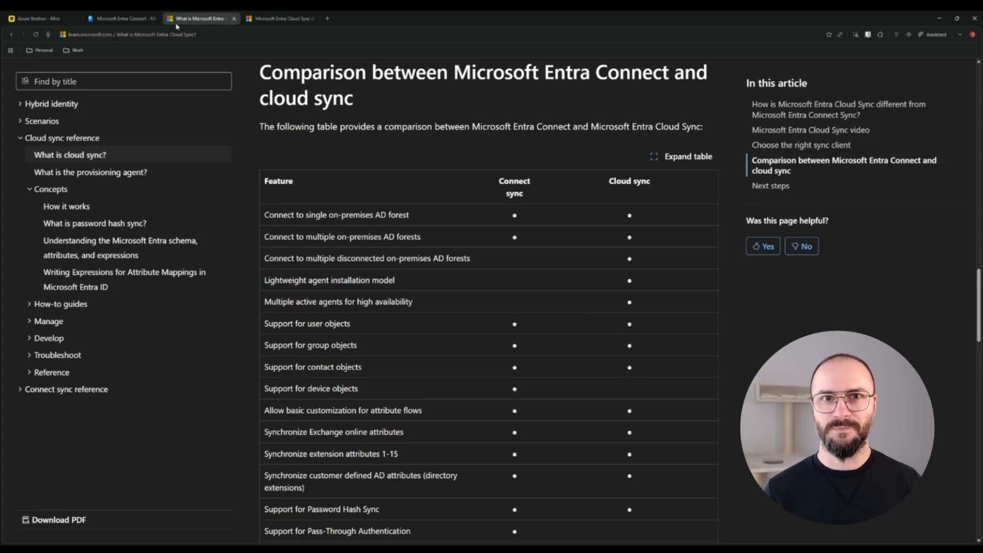
Look at the Cloud Sync configurations in the Microsoft Entra admin center, and return to Entra Connect's Manage section.
{"action": "left_click", "coordinate": [126, 18]}
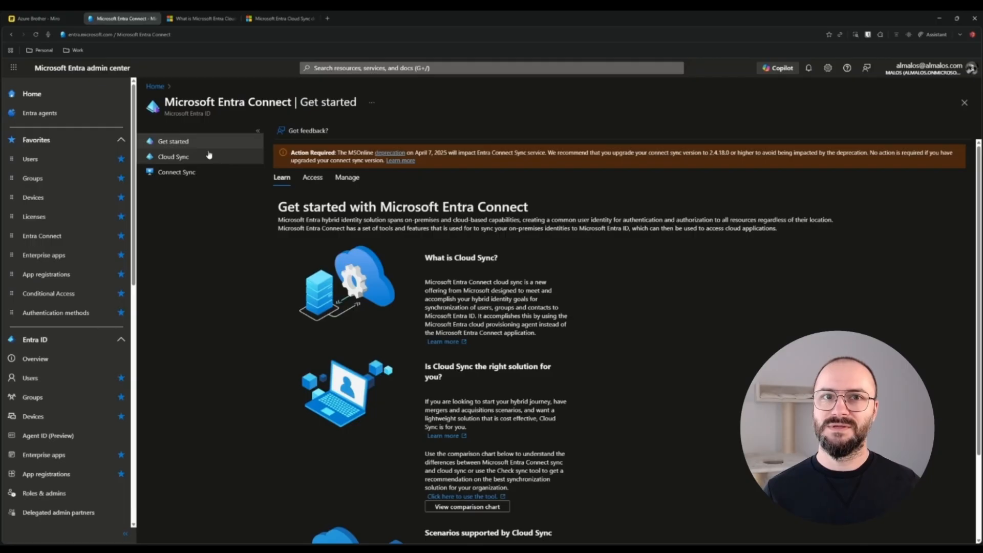
{"action": "left_click", "coordinate": [189, 157]}
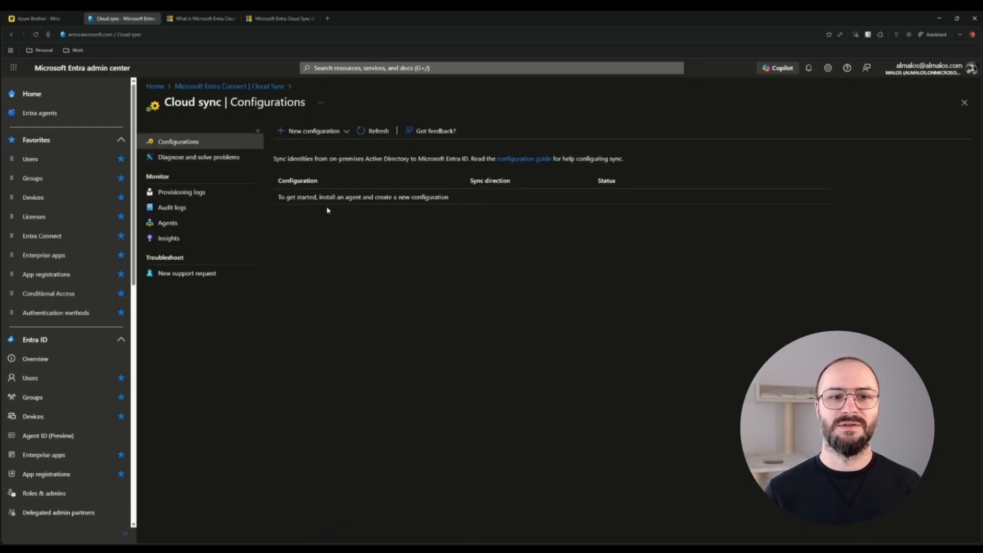
{"action": "left_click", "coordinate": [219, 87]}
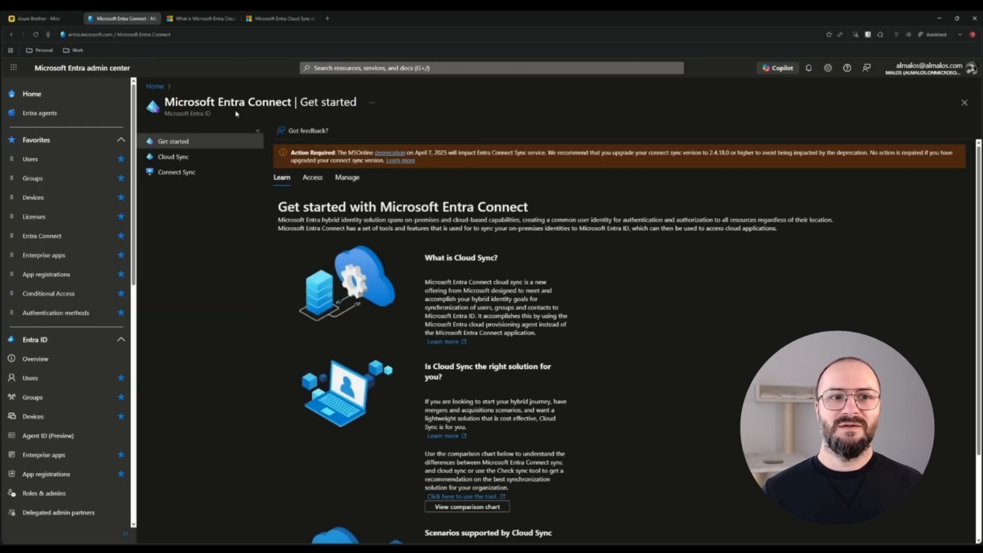
{"action": "left_click", "coordinate": [347, 178]}
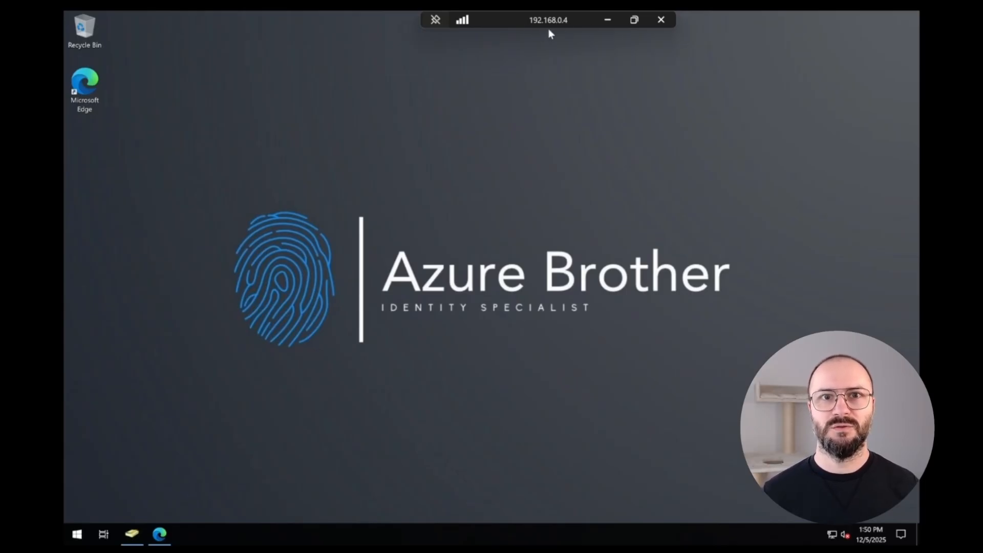
Show the users in the CloudSync organizational unit in Active Directory Users and Computers on the server.
{"action": "left_click", "coordinate": [134, 535]}
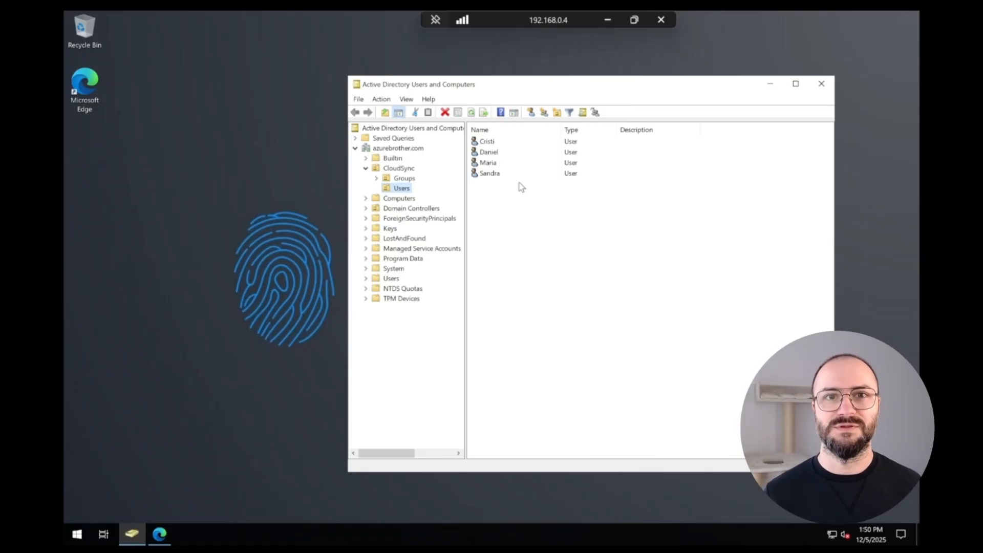
{"action": "left_click", "coordinate": [502, 225]}
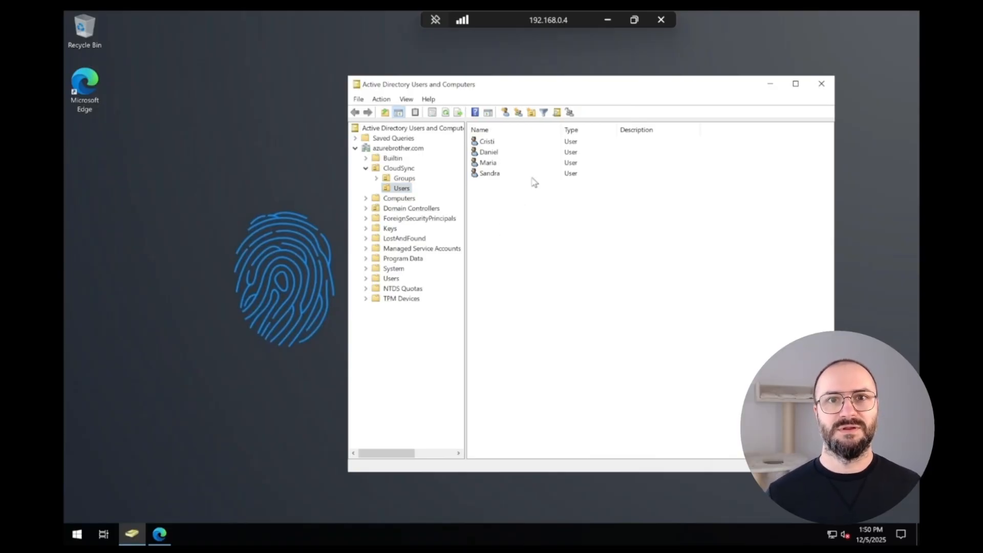
Switch to Edge on the server and download the provisioning agent from Entra Connect's Manage section, accepting the terms.
{"action": "left_click", "coordinate": [159, 535]}
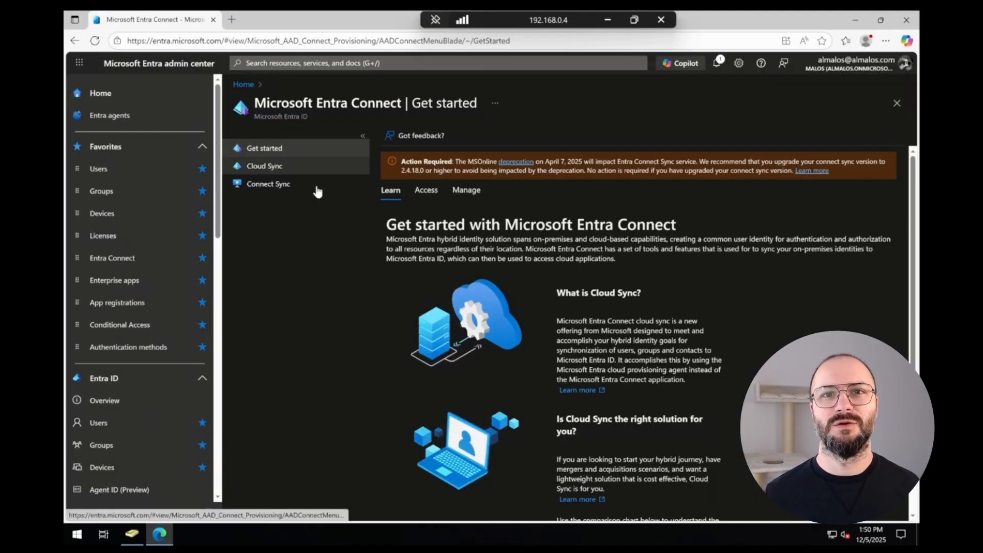
{"action": "left_click", "coordinate": [463, 194]}
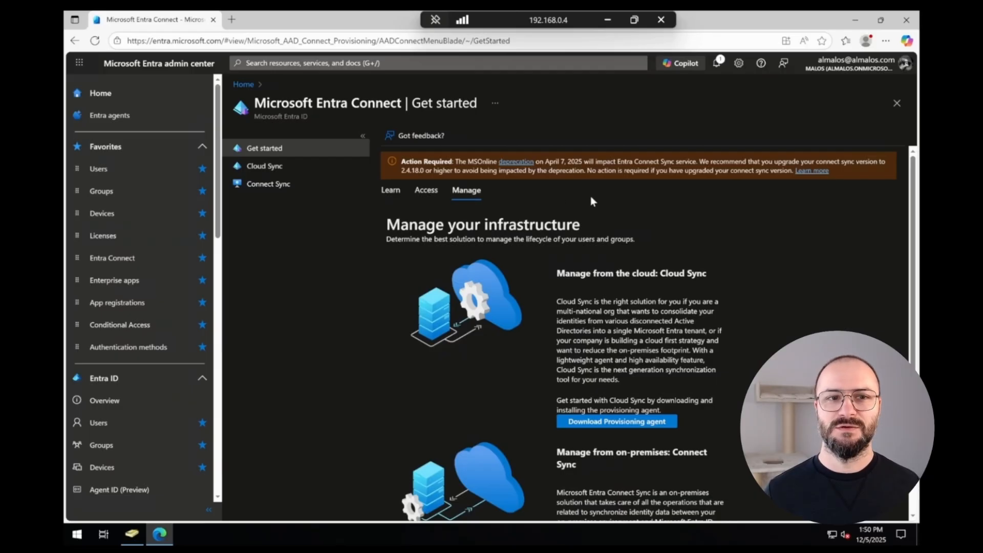
{"action": "left_click", "coordinate": [616, 424]}
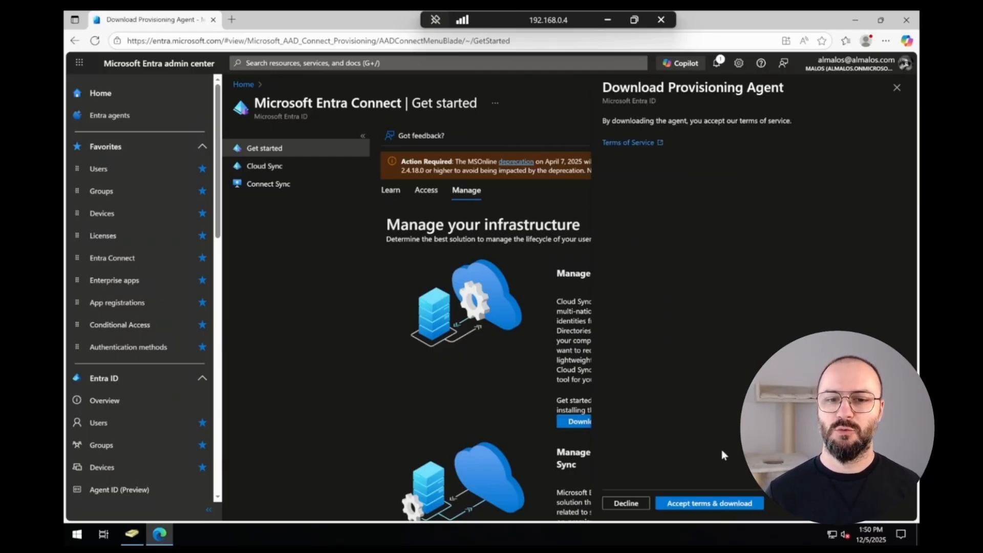
{"action": "left_click", "coordinate": [710, 505]}
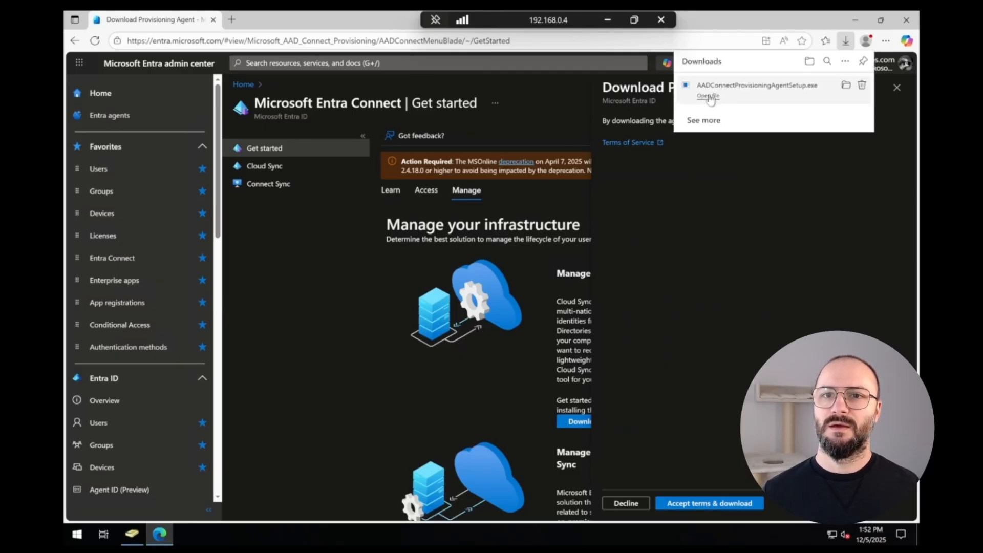
Run the downloaded AADConnectProvisioningAgentSetup.exe, agree to the license terms, and install the agent package.
{"action": "left_click", "coordinate": [708, 96]}
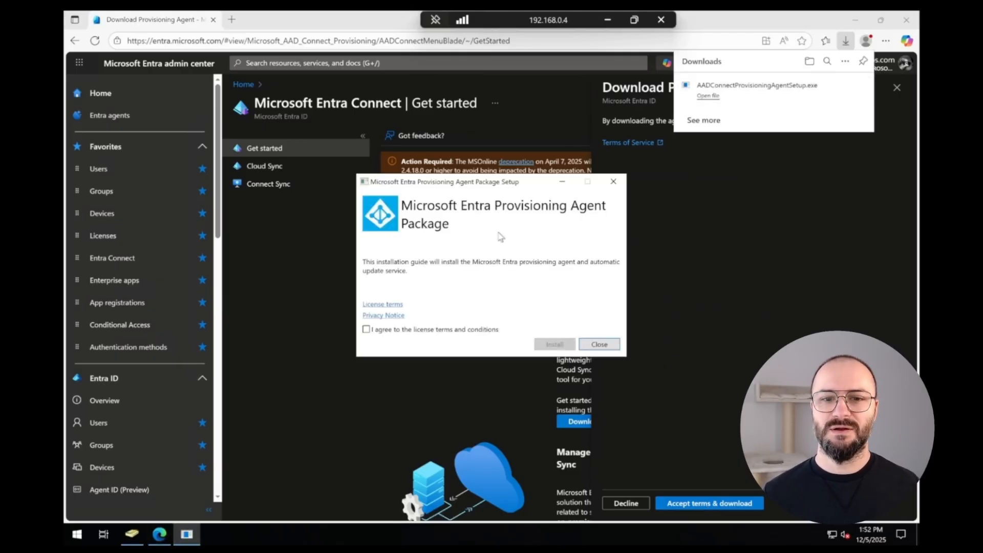
{"action": "left_click", "coordinate": [425, 330]}
{"action": "left_click", "coordinate": [548, 346]}
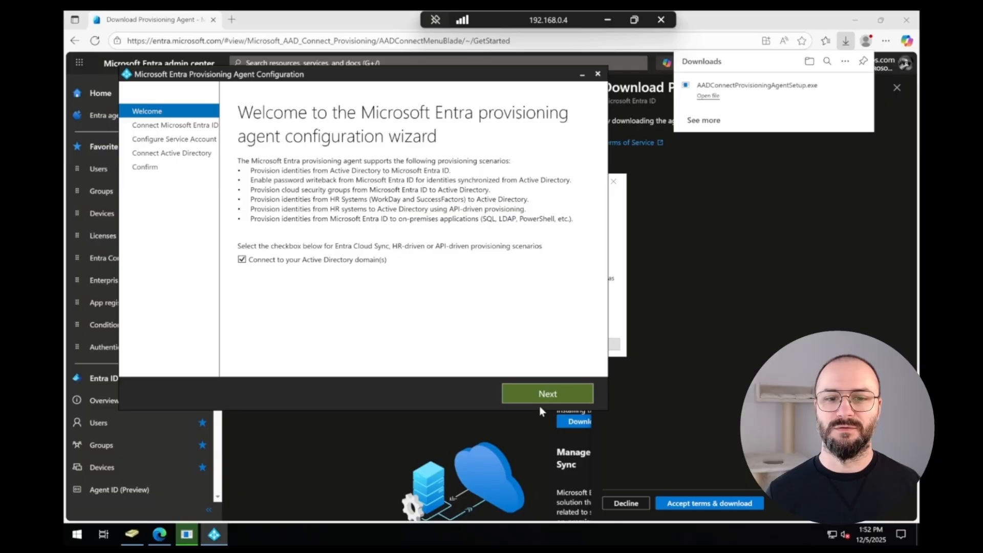
Keep the Active Directory domain connection selected and authenticate to Microsoft Entra ID with the administrator's username and account password.
{"action": "left_click", "coordinate": [522, 394]}
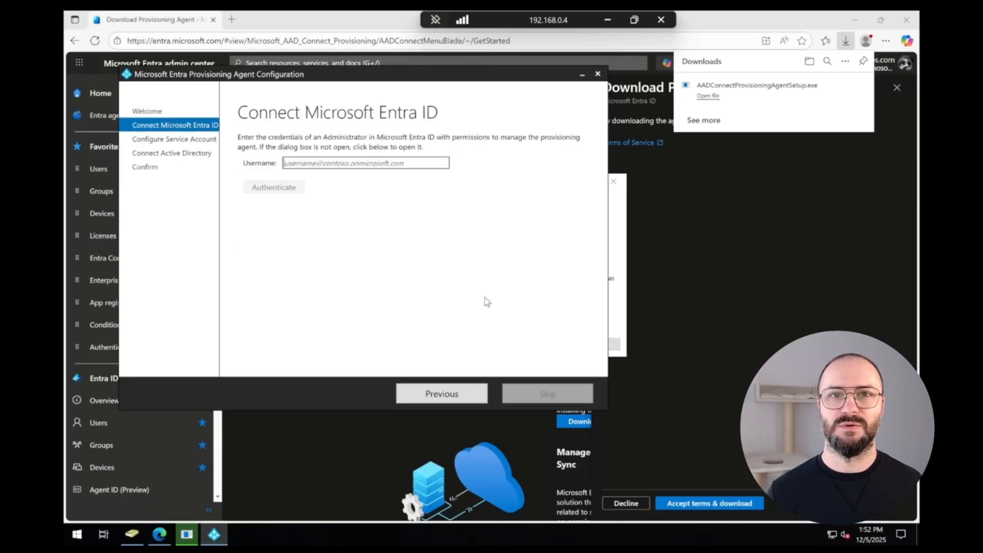
{"action": "left_click", "coordinate": [354, 164]}
{"action": "key", "text": "ctrl+v"}
{"action": "left_click", "coordinate": [279, 189]}
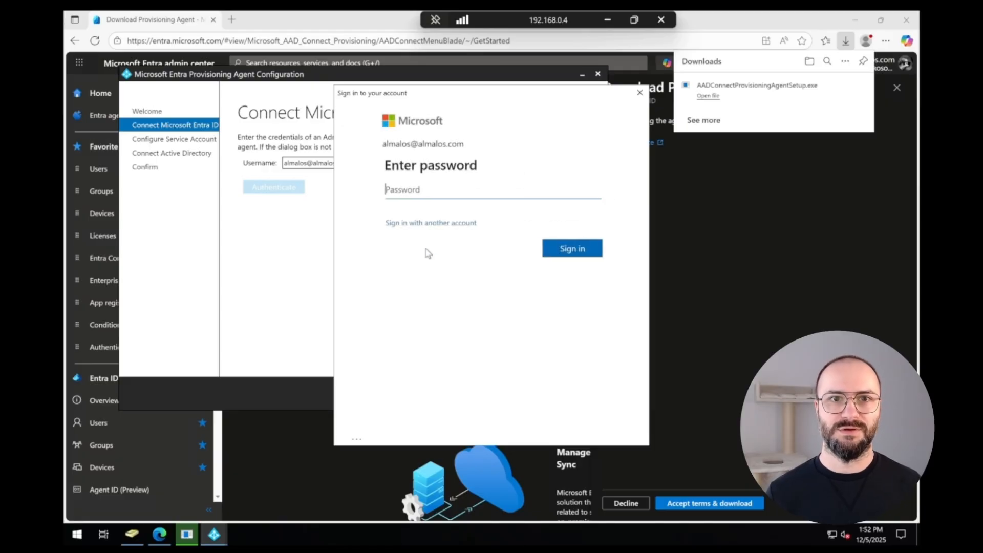
{"action": "key", "text": "ctrl+v"}
{"action": "key", "text": "Return"}
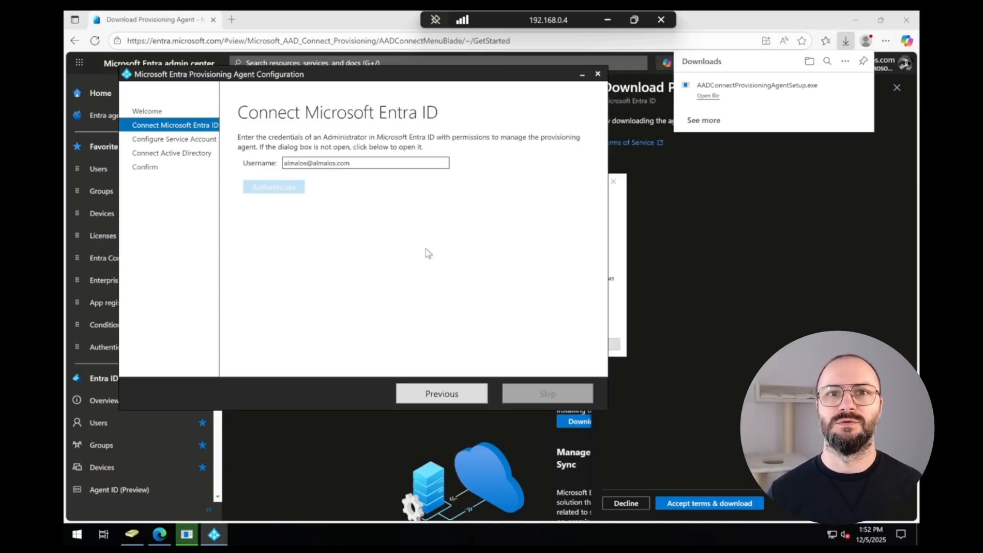
Check the Managed Service Accounts container in Active Directory Users and Computers, and return to the agent configuration wizard.
{"action": "left_click", "coordinate": [134, 535]}
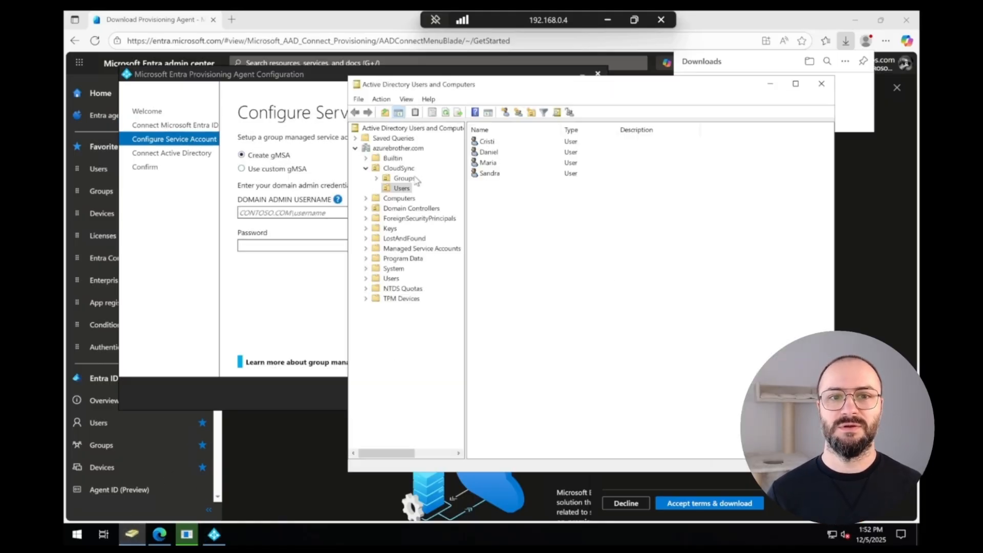
{"action": "left_click", "coordinate": [405, 248]}
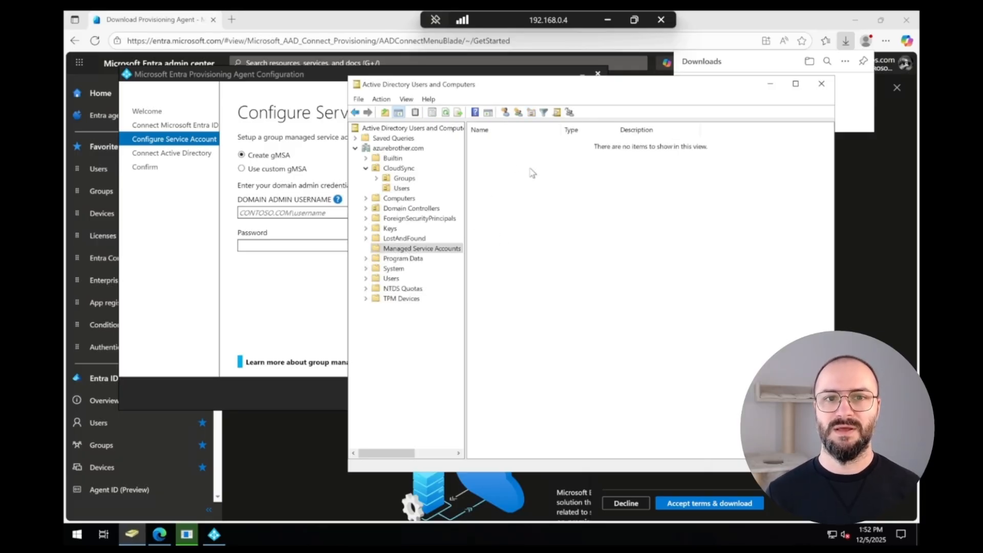
{"action": "left_click", "coordinate": [309, 77]}
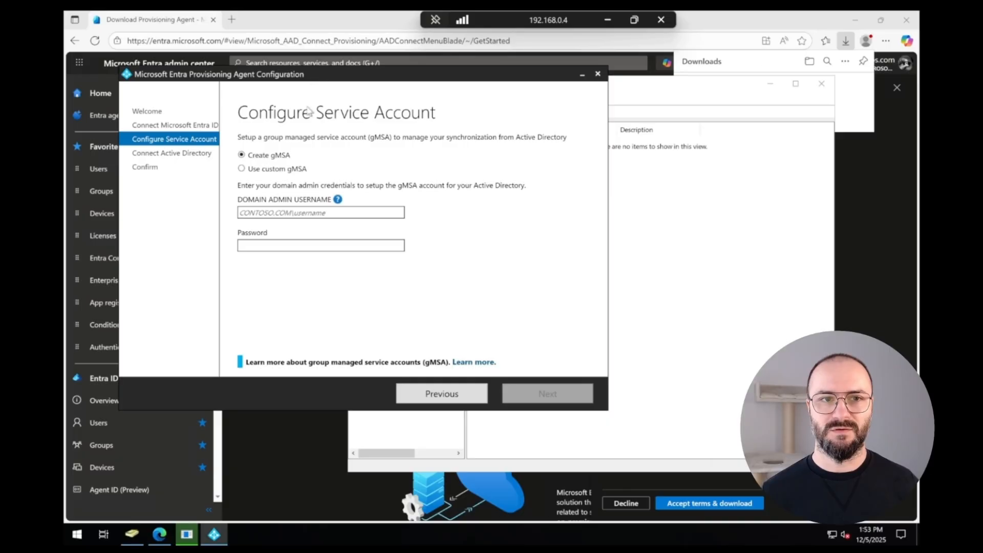
Set up the gMSA with the domain admin username azurebrother\vmadmin and its password.
{"action": "left_click", "coordinate": [280, 215]}
{"action": "key", "text": "ctrl+v"}
{"action": "left_click", "coordinate": [394, 246]}
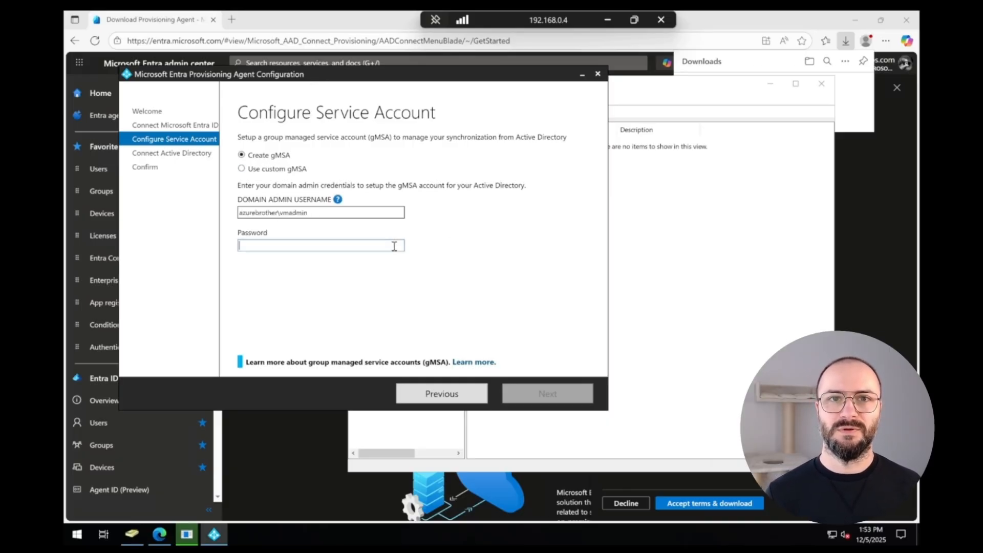
{"action": "key", "text": "ctrl+v"}
{"action": "key", "text": "Return"}
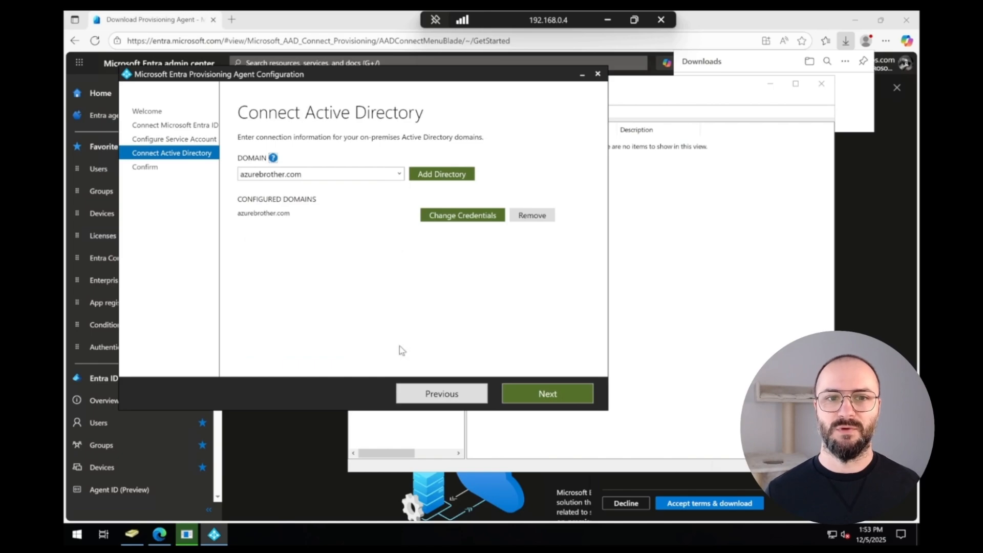
Accept azurebrother.com as the configured domain, confirm the provisioning agent configuration, and exit the wizard once it completes.
{"action": "left_click", "coordinate": [545, 399]}
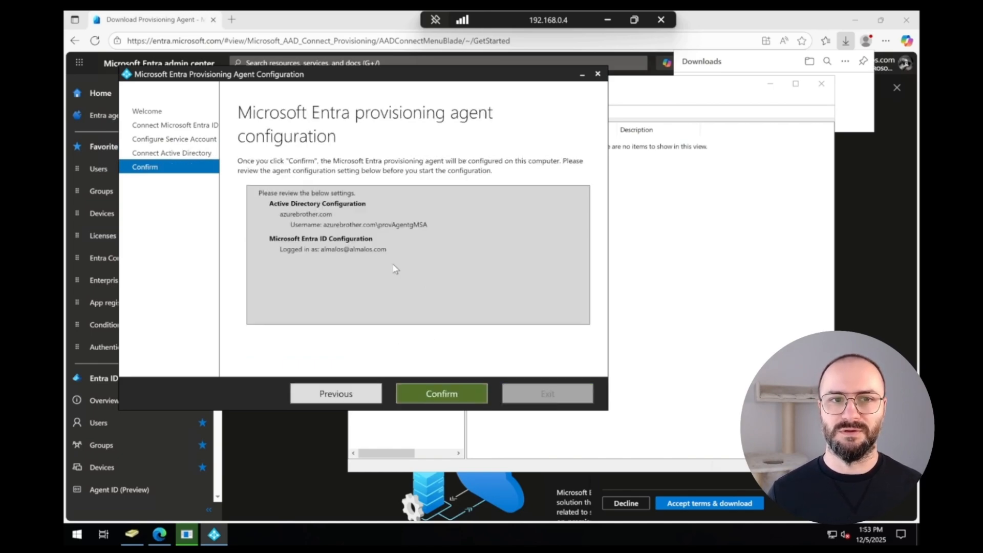
{"action": "key", "text": "Return"}
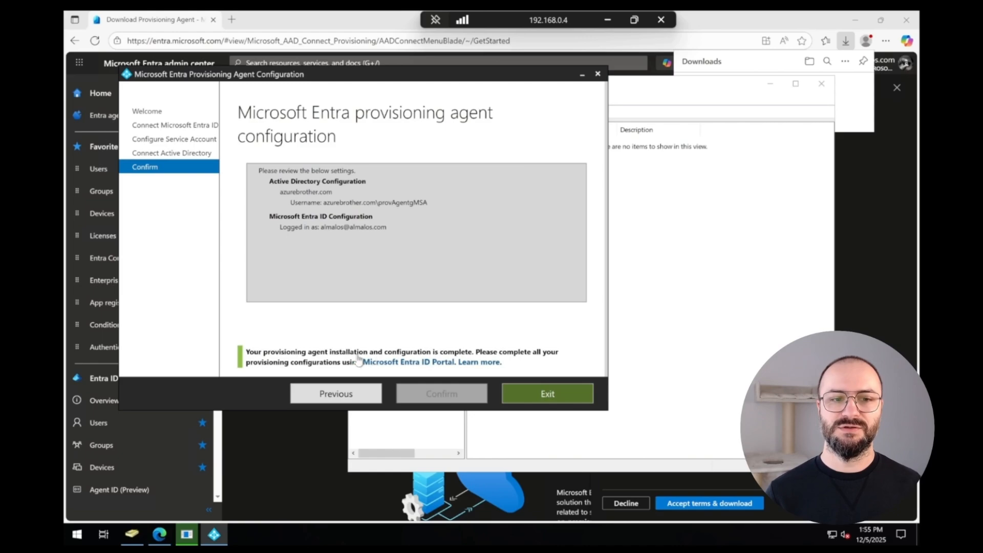
{"action": "left_click", "coordinate": [548, 394]}
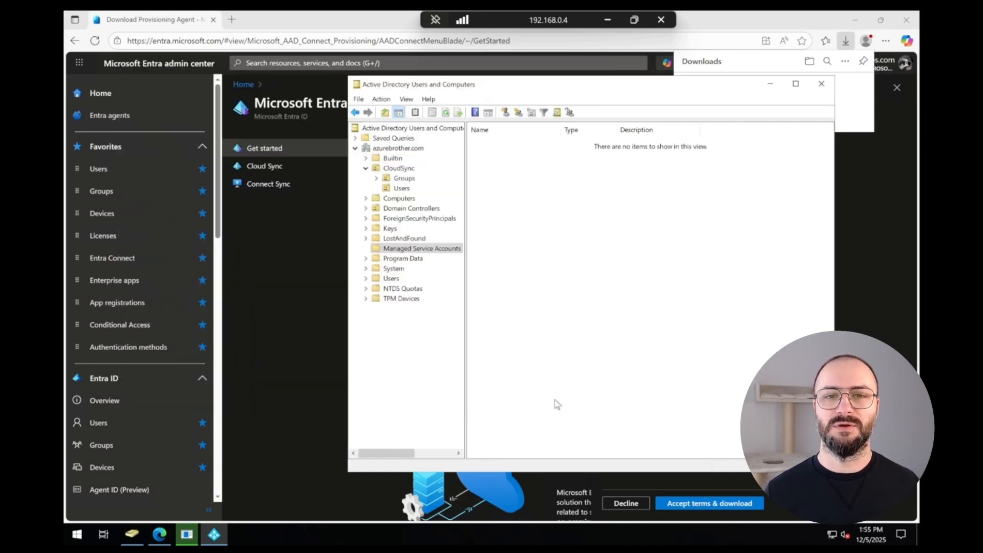
Refresh the Managed Service Accounts container to check for the agent's service account, and return to the Entra Connect page.
{"action": "left_click", "coordinate": [446, 112]}
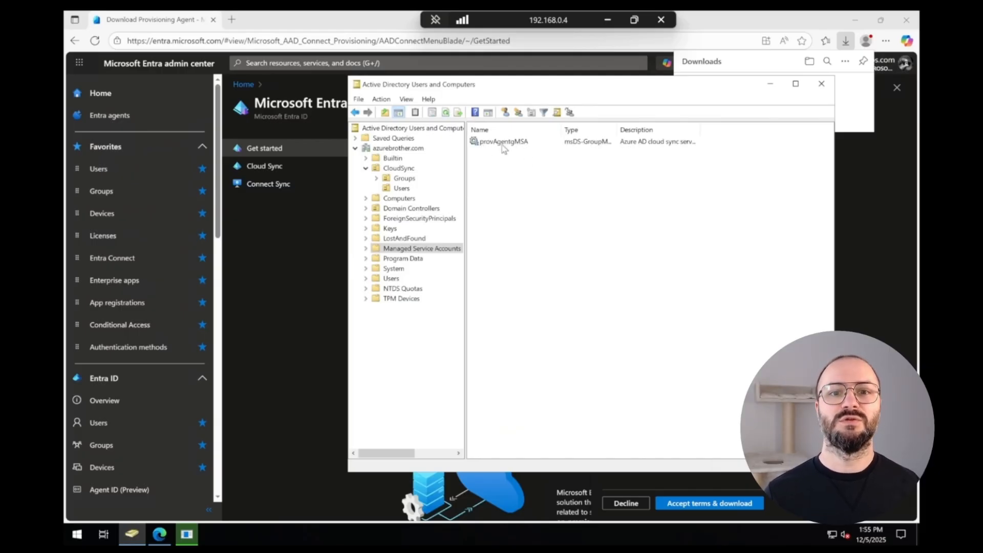
{"action": "left_click", "coordinate": [769, 83]}
{"action": "left_click", "coordinate": [837, 173]}
{"action": "left_click", "coordinate": [897, 87]}
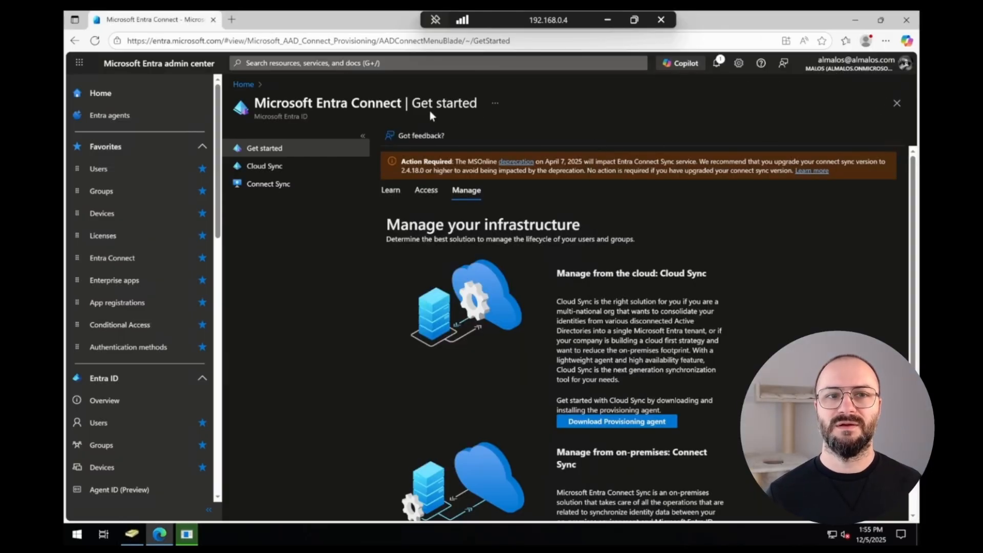
Create an AD to Microsoft Entra ID cloud sync configuration for azurebrother.com with password hash sync enabled.
{"action": "left_click", "coordinate": [271, 166]}
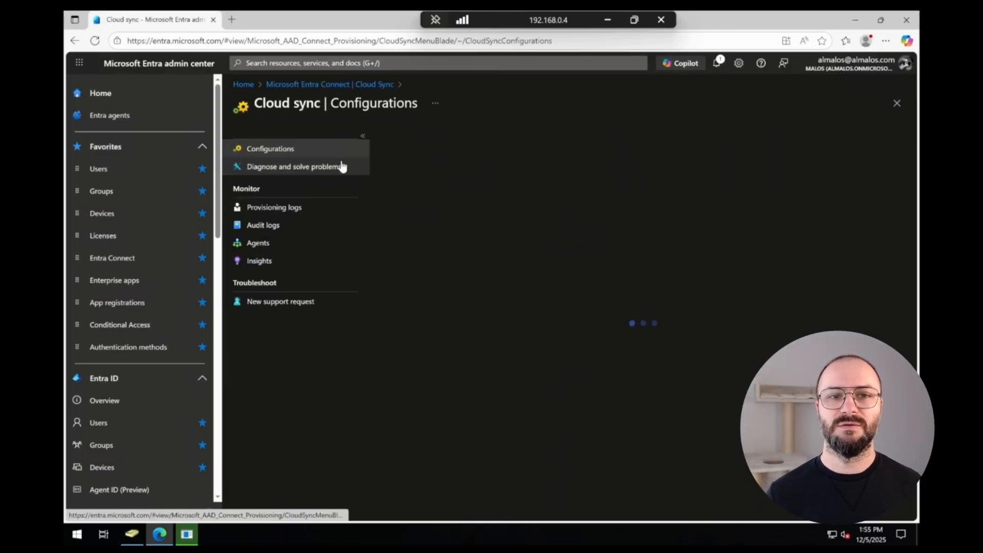
{"action": "left_click", "coordinate": [462, 135]}
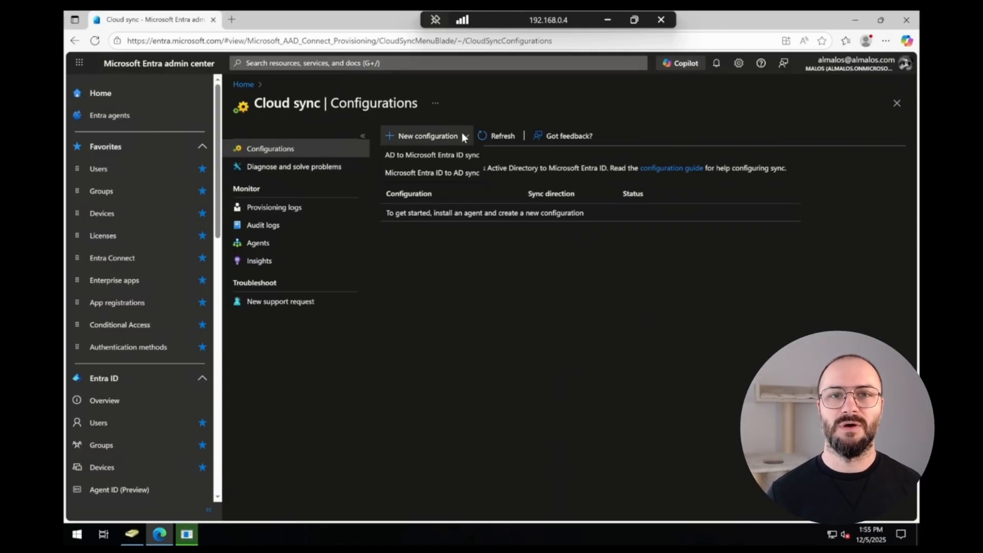
{"action": "left_click", "coordinate": [433, 155]}
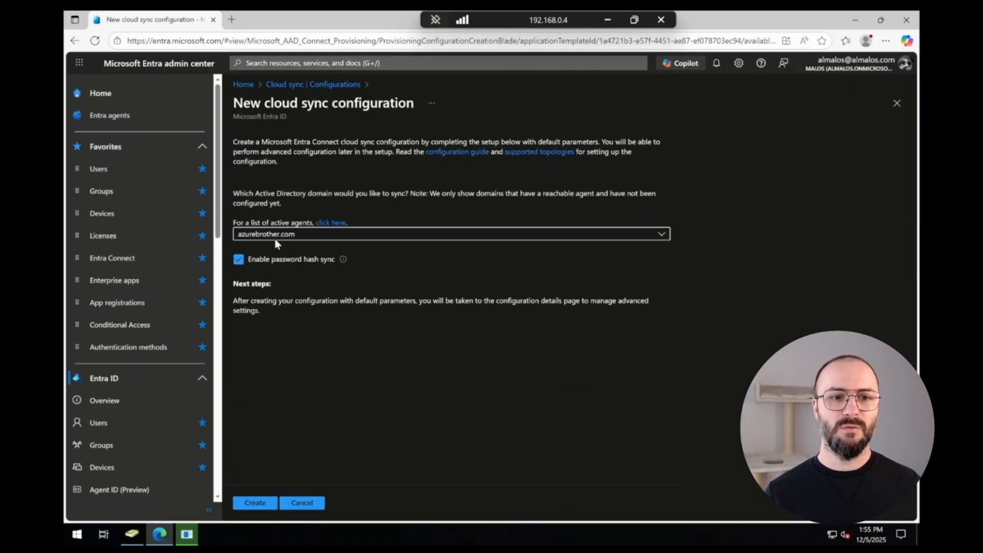
{"action": "left_click", "coordinate": [256, 502]}
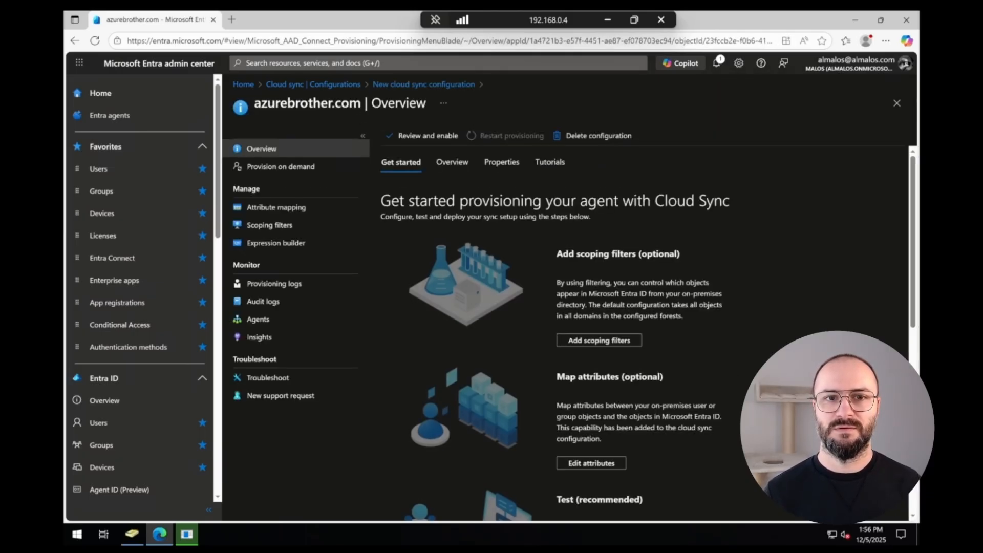
Check the azurebrother.com configuration's agents and their status, and review its user attribute mappings.
{"action": "left_click", "coordinate": [258, 319]}
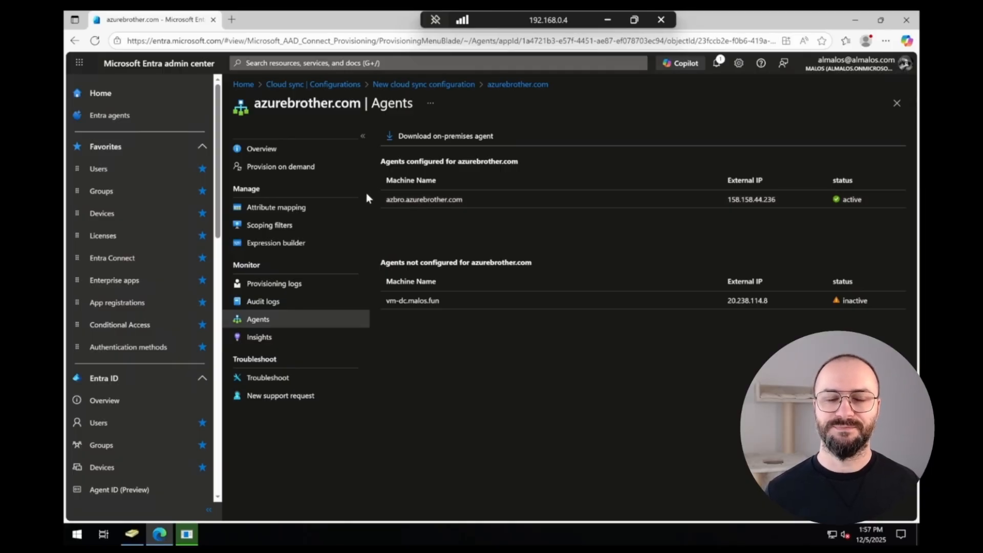
{"action": "left_click", "coordinate": [286, 156]}
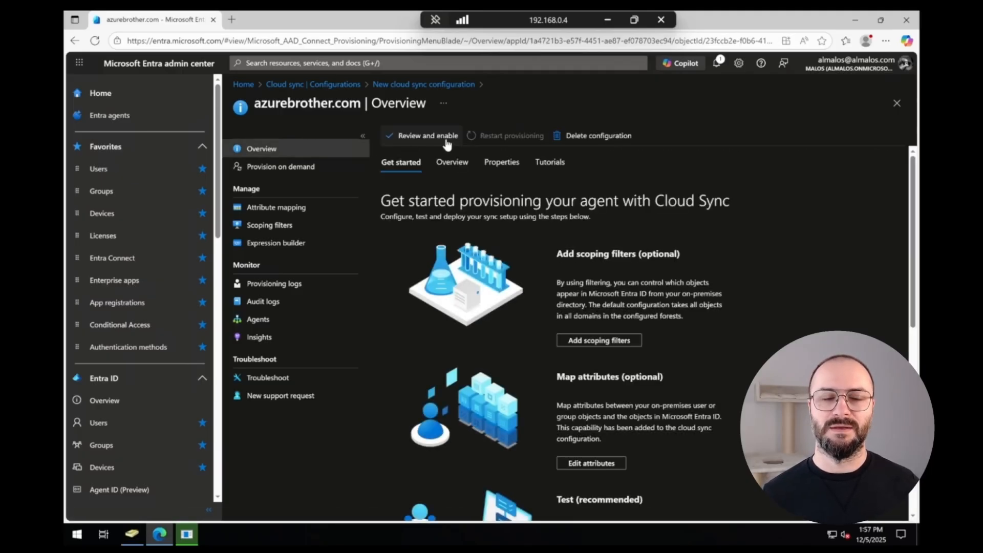
{"action": "left_click", "coordinate": [304, 212]}
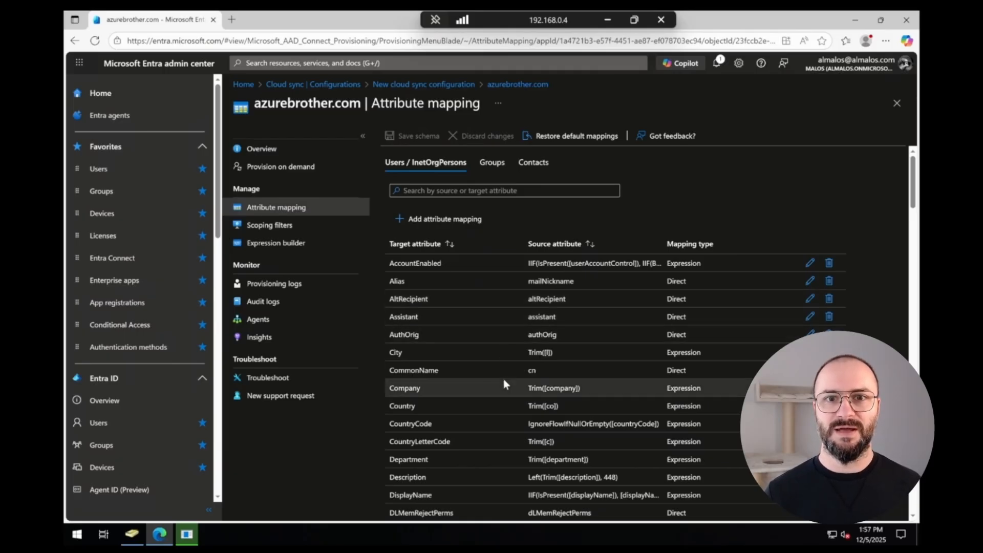
{"action": "scroll", "coordinate": [504, 383], "scroll_direction": "down", "scroll_amount": 2}
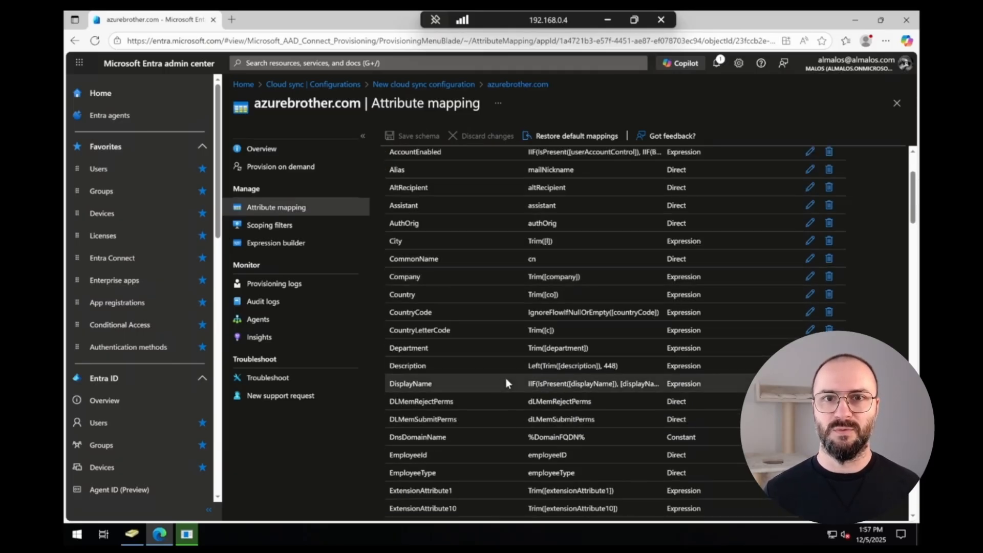
Search the azurebrother.com attribute mappings for "objectid" to examine how the on-premises object identifier is mapped.
{"action": "key", "text": "ctrl+f"}
{"action": "type", "text": "o"}
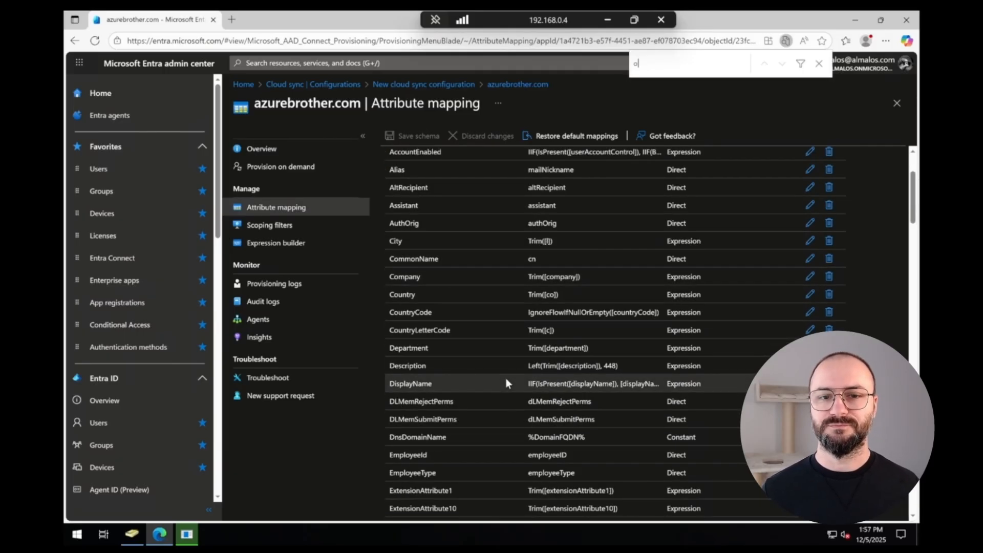
{"action": "type", "text": "bjecti"}
{"action": "type", "text": "d"}
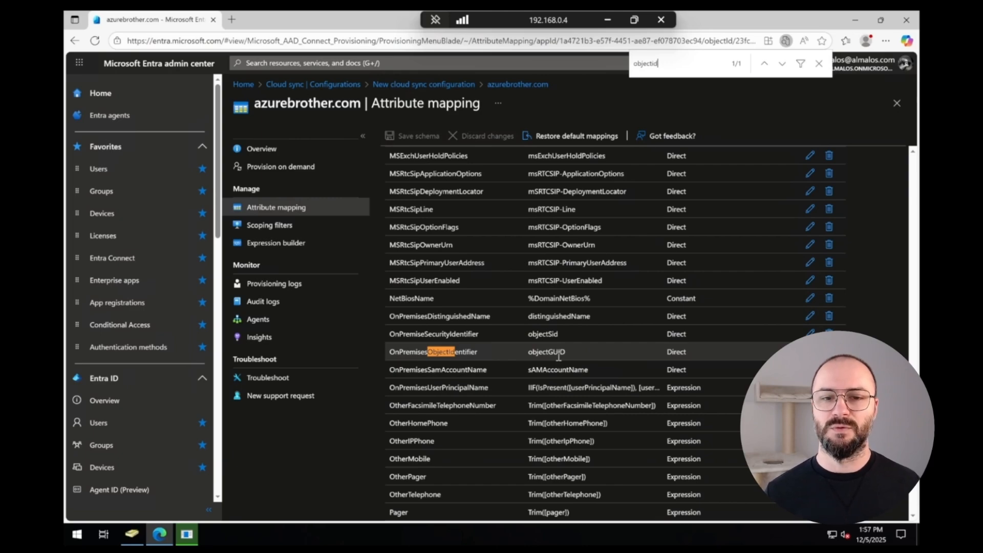
{"action": "key", "text": "ctrl+a"}
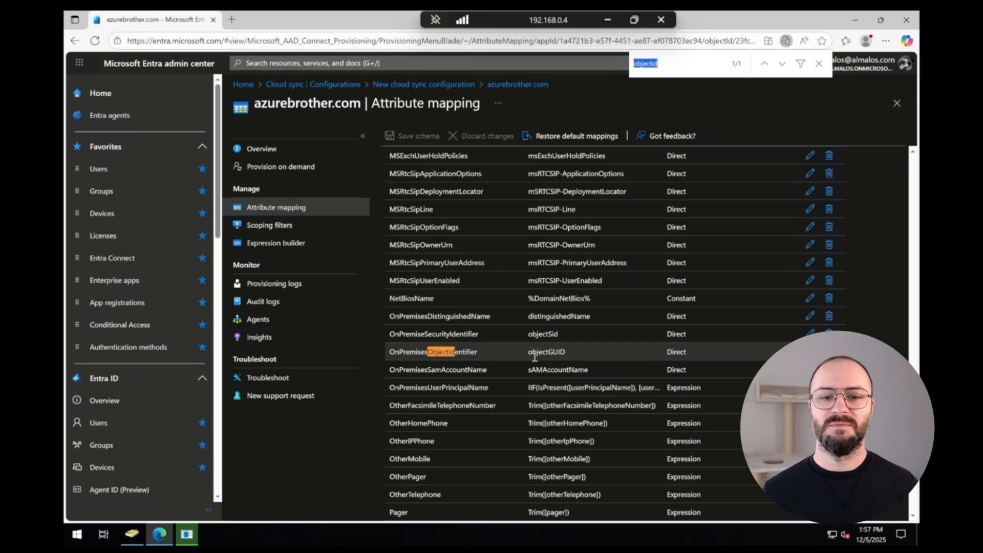
Change the configuration's scoping filter type to selected organizational units.
{"action": "left_click", "coordinate": [278, 227]}
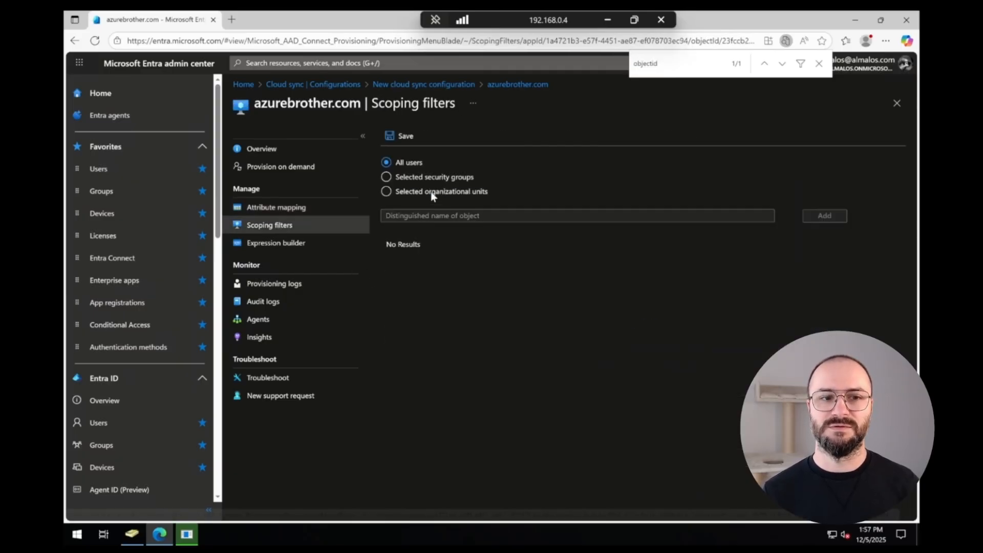
{"action": "left_click", "coordinate": [471, 195]}
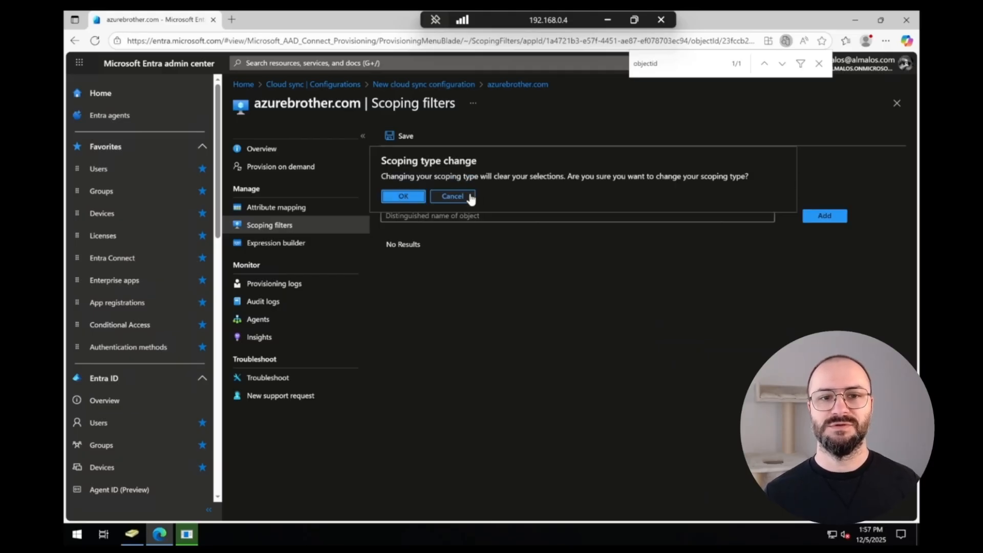
{"action": "left_click", "coordinate": [425, 199]}
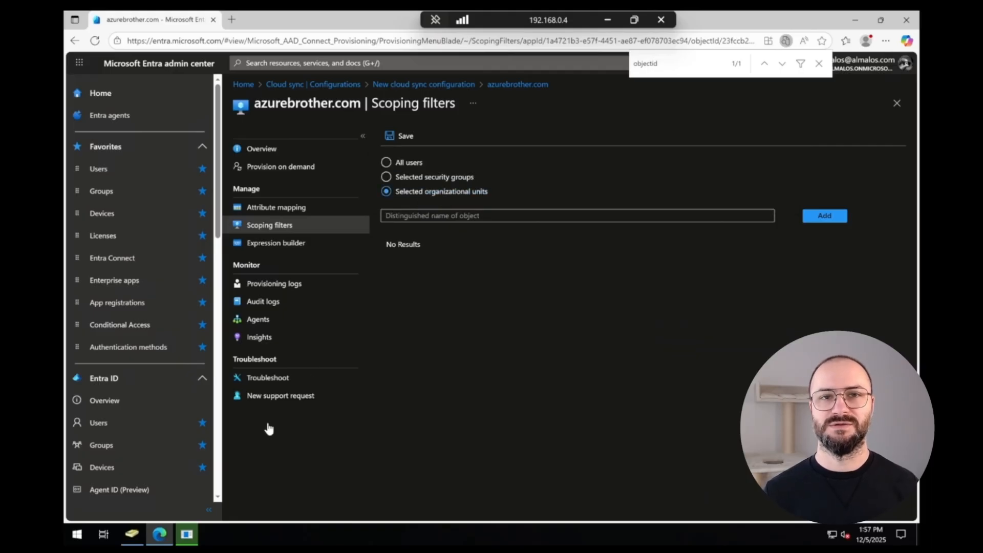
Close the finished provisioning agent setup window and open the CloudSync Users organizational unit in Active Directory Users and Computers.
{"action": "left_click", "coordinate": [160, 535]}
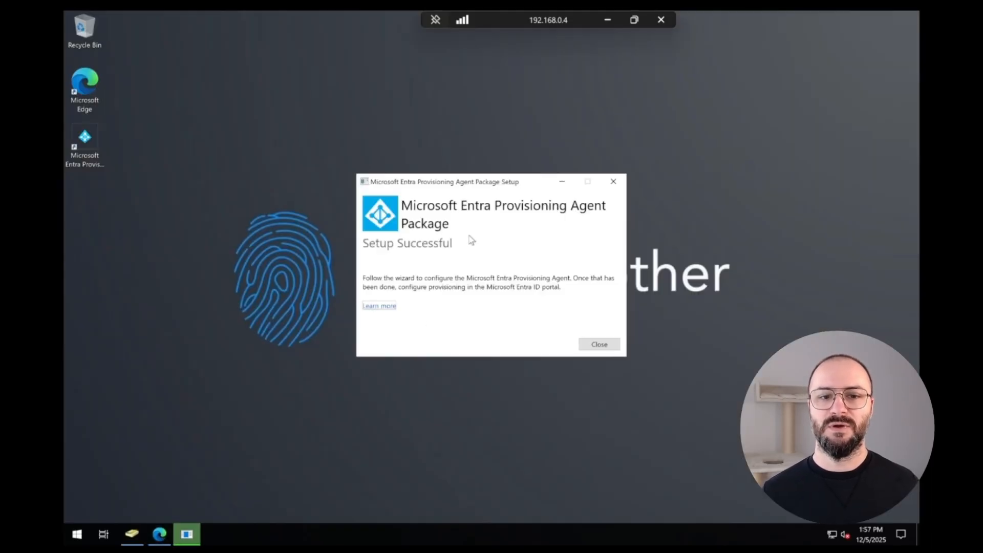
{"action": "left_click", "coordinate": [591, 346]}
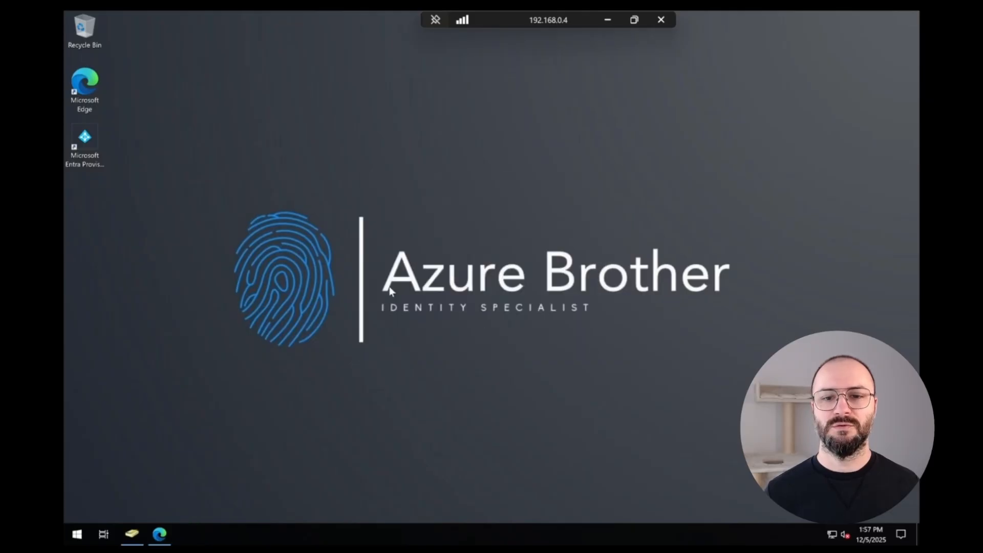
{"action": "left_click", "coordinate": [131, 534]}
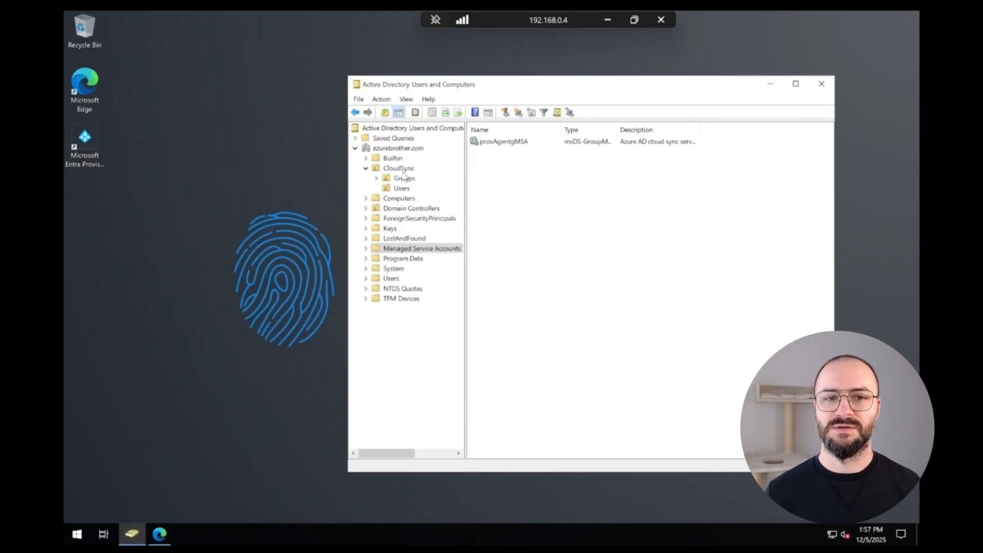
{"action": "left_click", "coordinate": [402, 189]}
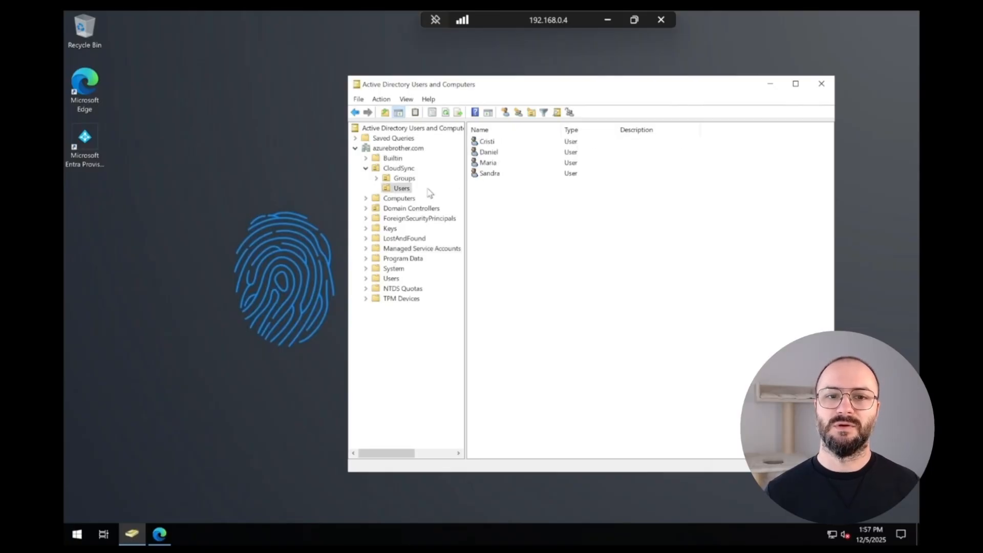
Limit the Users organizational unit's attribute list to attributes that have values, and copy its distinguishedName.
{"action": "right_click", "coordinate": [401, 191]}
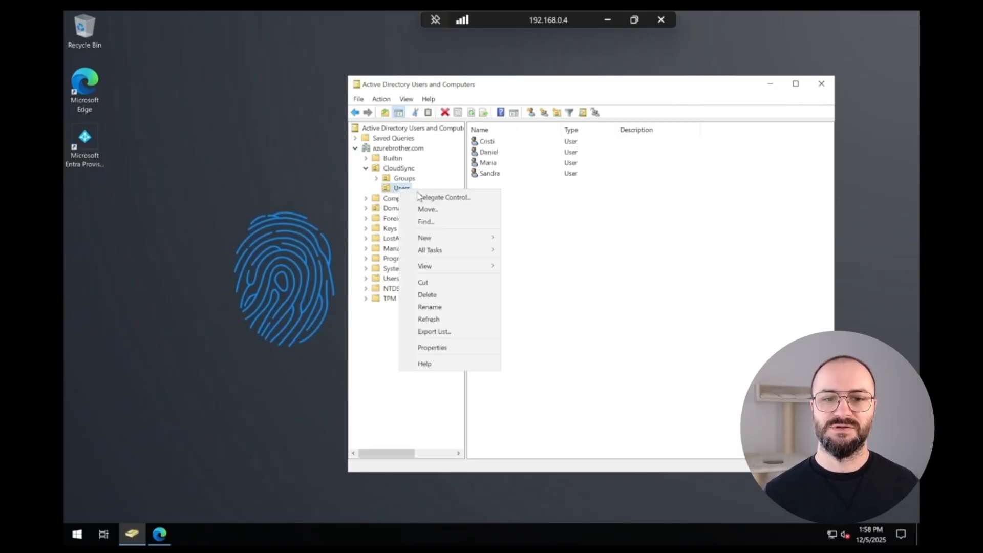
{"action": "left_click", "coordinate": [447, 349]}
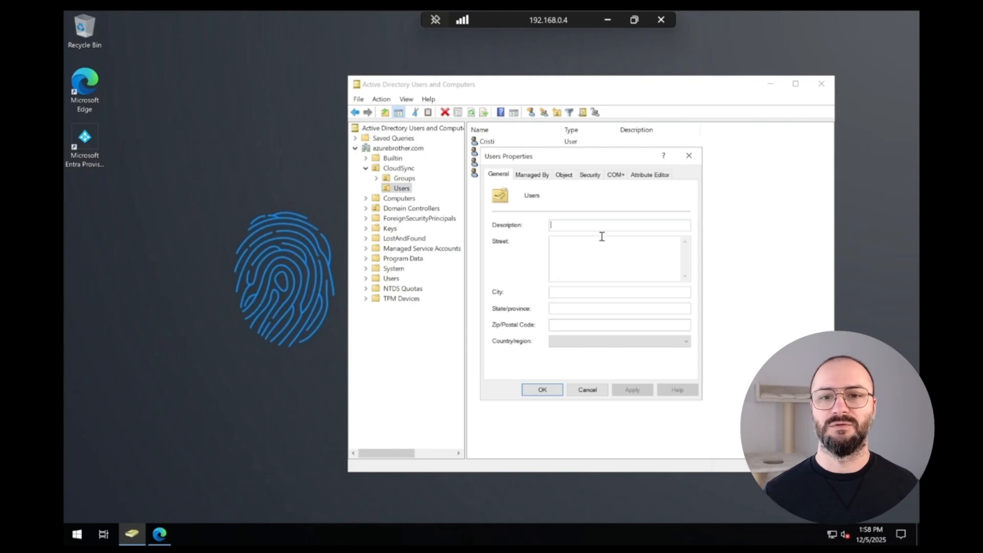
{"action": "left_click", "coordinate": [643, 175]}
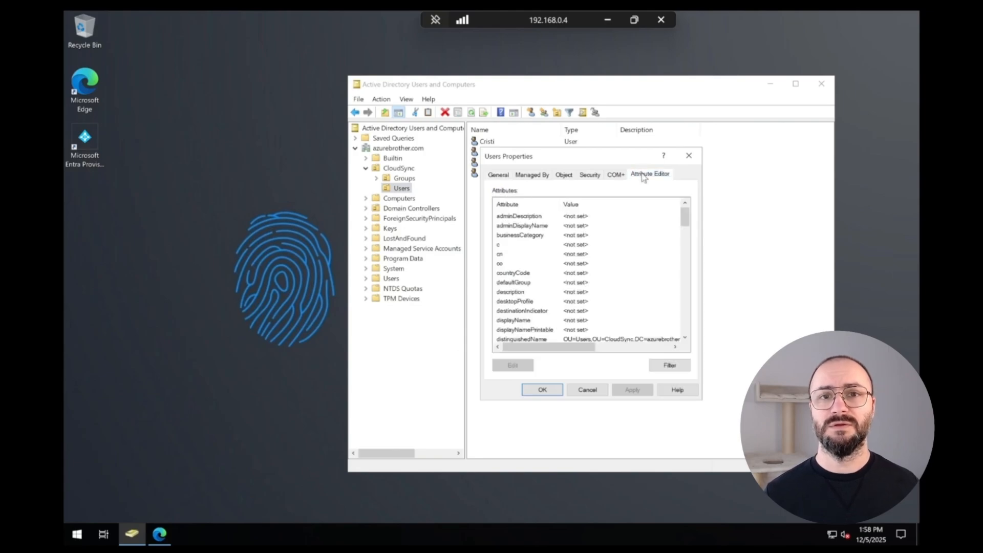
{"action": "left_click", "coordinate": [671, 365]}
{"action": "left_click", "coordinate": [676, 379]}
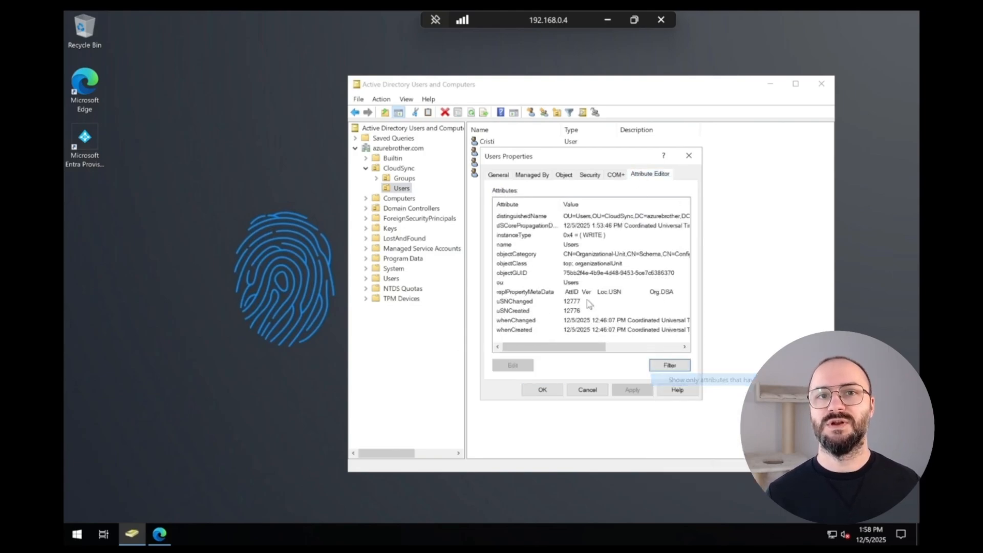
{"action": "double_click", "coordinate": [534, 217]}
{"action": "key", "text": "ctrl+c"}
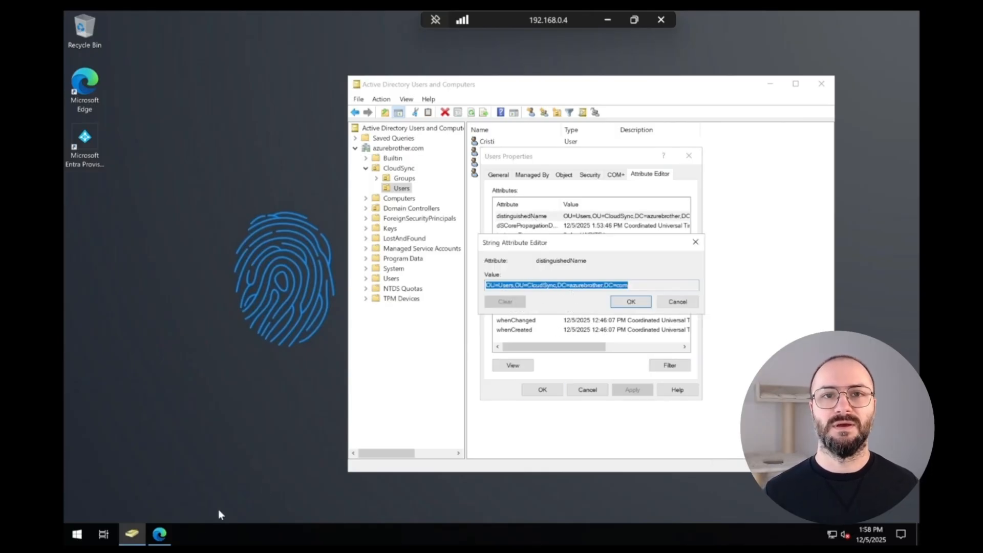
Add OU=Users,OU=CloudSync,DC=azurebrother,DC=com to the scoping filters in the Entra admin center and save the configuration.
{"action": "left_click", "coordinate": [159, 534]}
{"action": "left_click", "coordinate": [451, 215]}
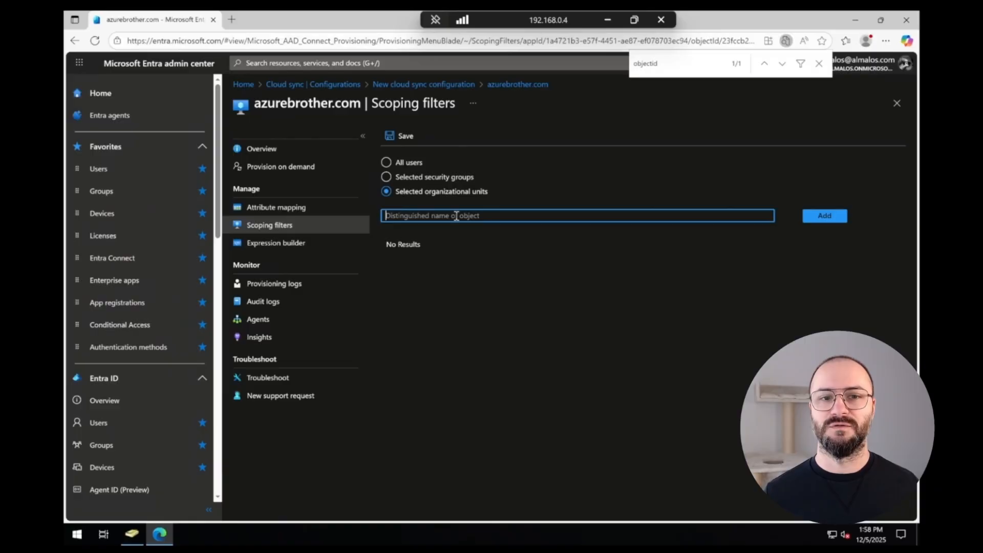
{"action": "key", "text": "ctrl+v"}
{"action": "left_click", "coordinate": [825, 218]}
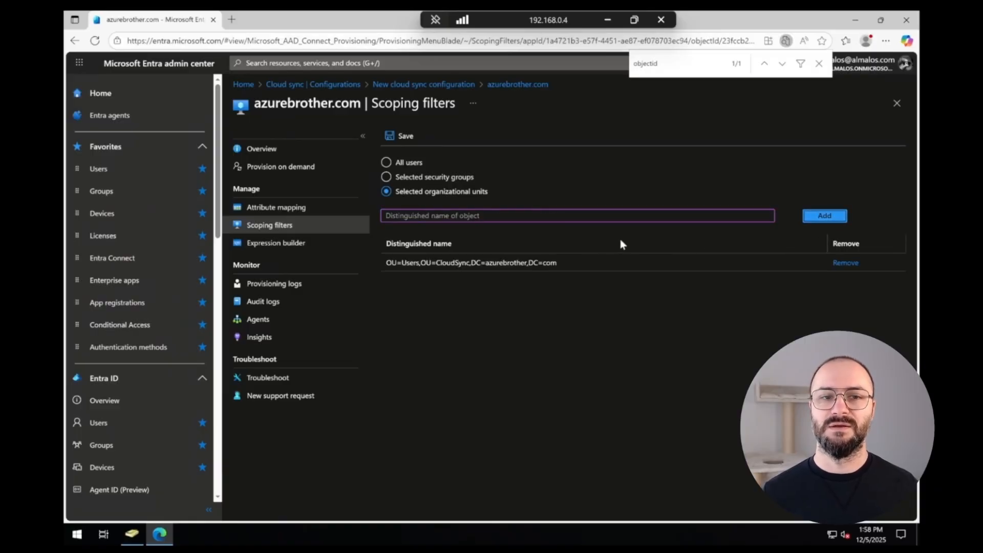
{"action": "left_click", "coordinate": [403, 136]}
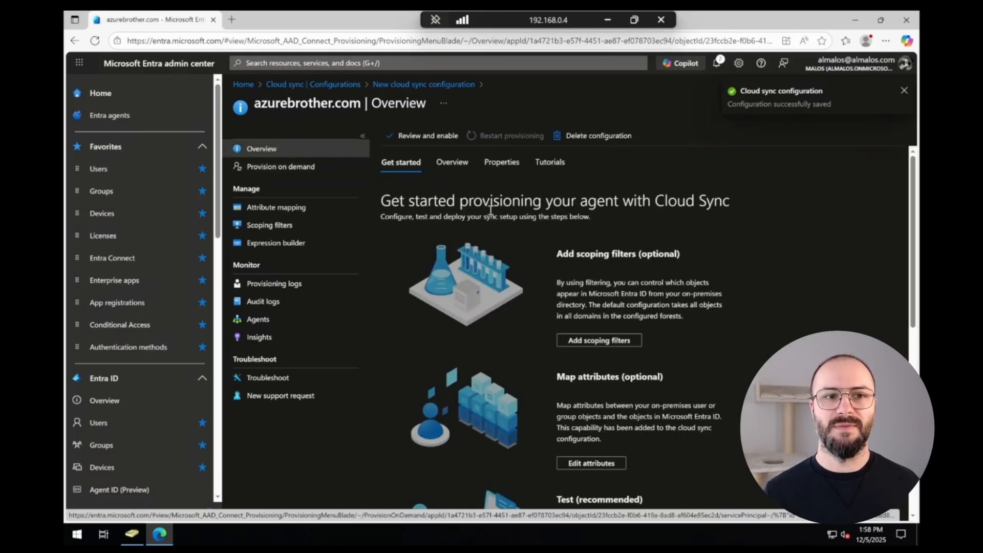
Review and enable the azurebrother.com cloud sync configuration, and check its provisioning logs.
{"action": "left_click", "coordinate": [426, 135]}
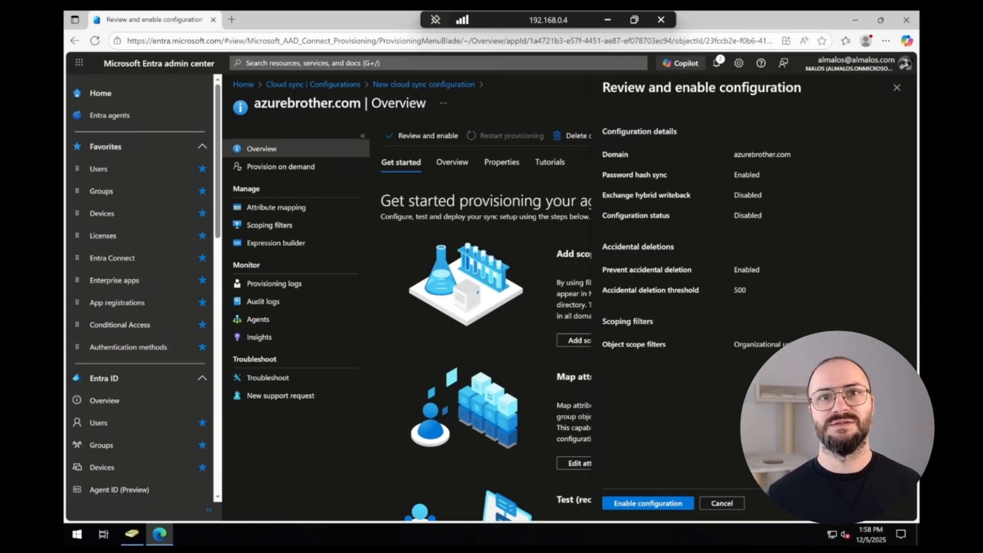
{"action": "left_click", "coordinate": [649, 503]}
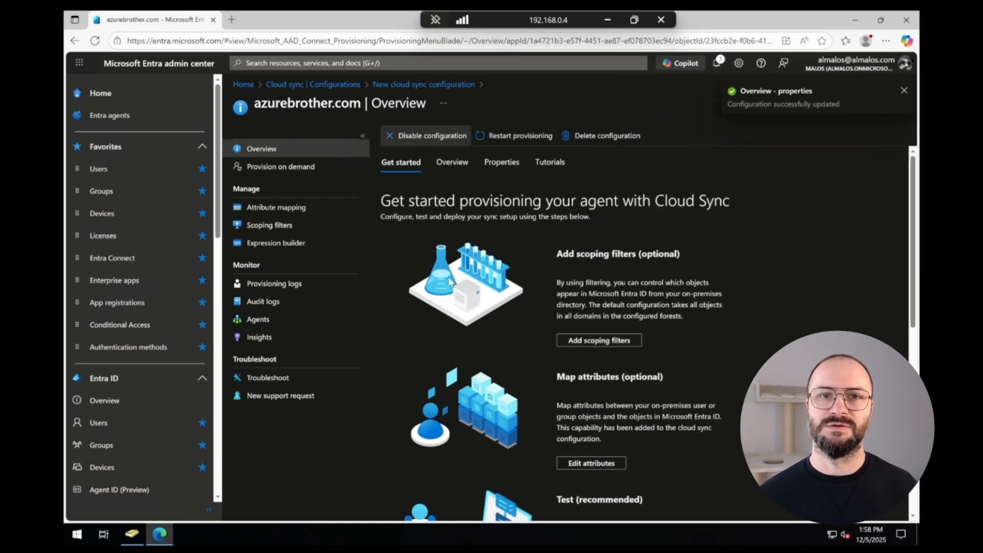
{"action": "left_click", "coordinate": [304, 288]}
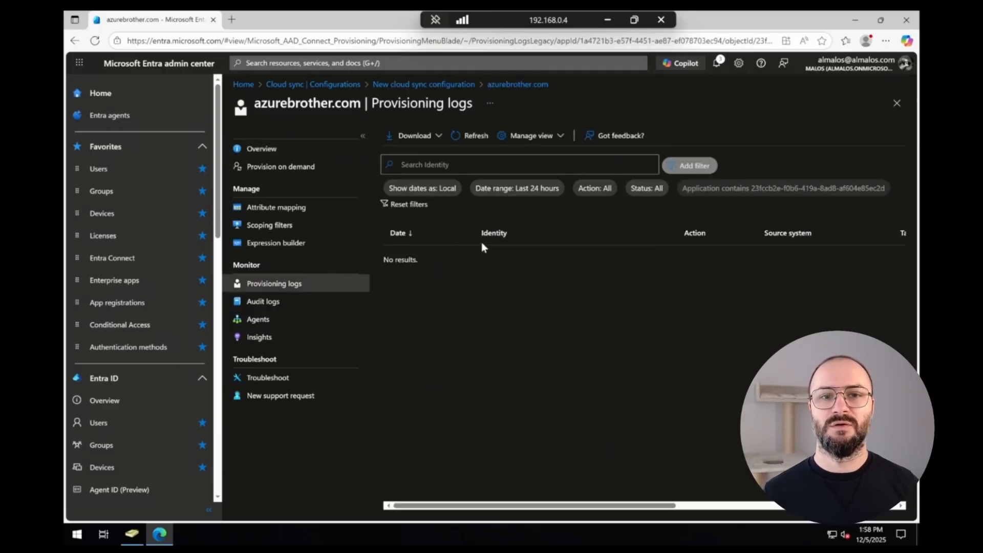
Check the cloud sync configuration's status in the local browser, and open the Microsoft Learn article's Synchronization flow section.
{"action": "left_click", "coordinate": [122, 171]}
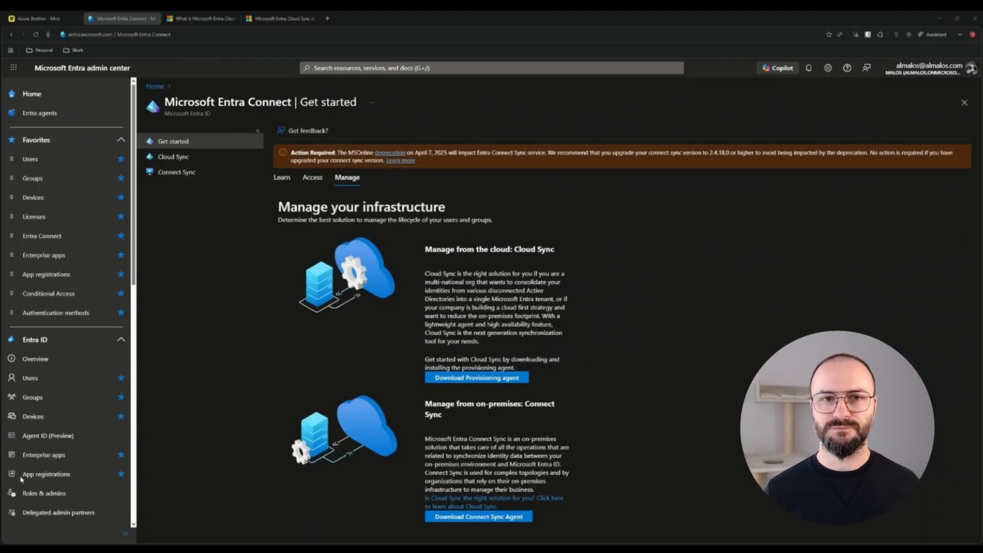
{"action": "left_click", "coordinate": [174, 157]}
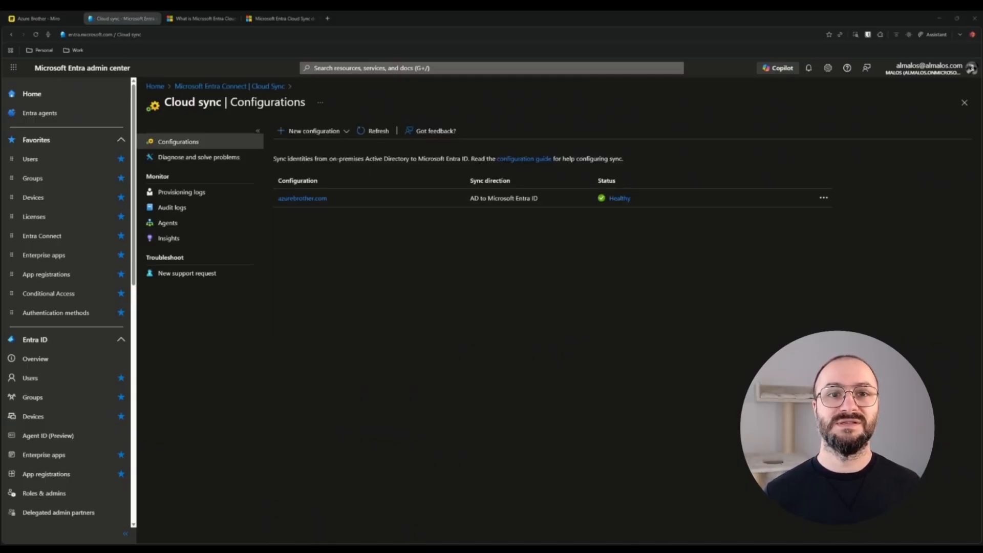
{"action": "left_click", "coordinate": [275, 21]}
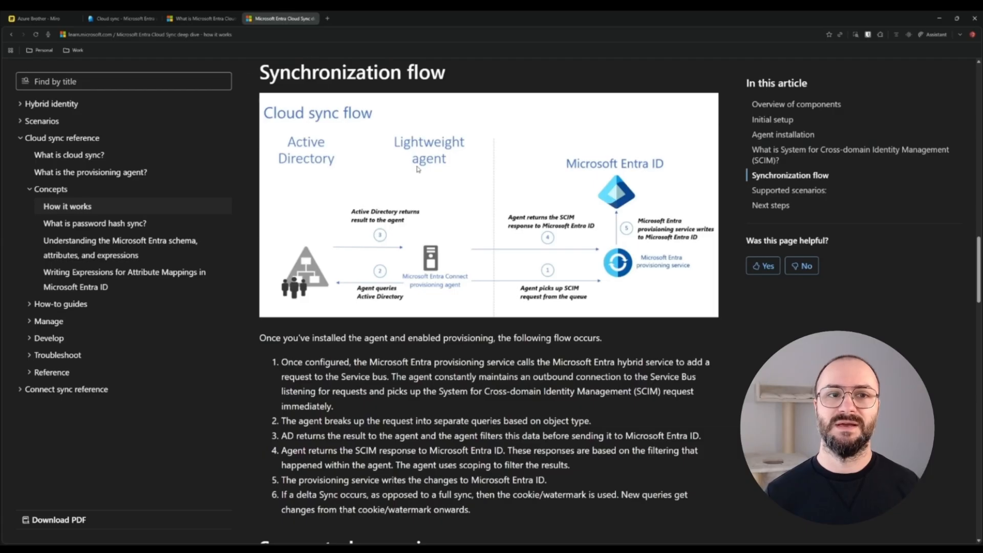